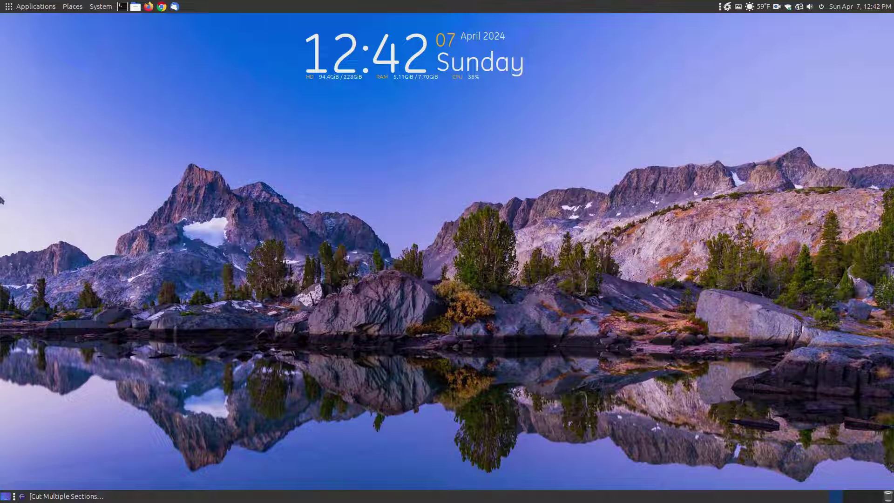
Launch the file manager from the top panel and switch to the Videos folder
{"action": "left_click", "coordinate": [136, 7]}
{"action": "left_click", "coordinate": [28, 166]}
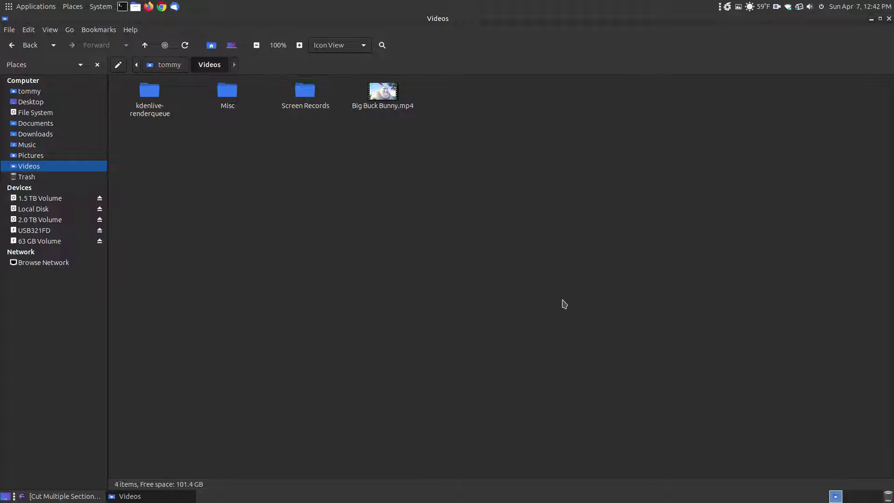
Open Big Buck Bunny.mp4 in Avidemux using the file's Open With menu
{"action": "right_click", "coordinate": [382, 107]}
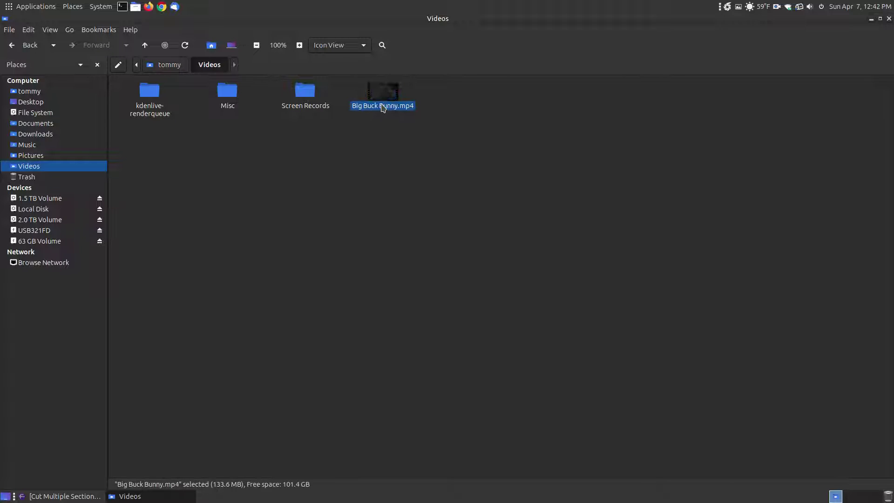
{"action": "mouse_move", "coordinate": [447, 125]}
{"action": "left_click", "coordinate": [519, 129]}
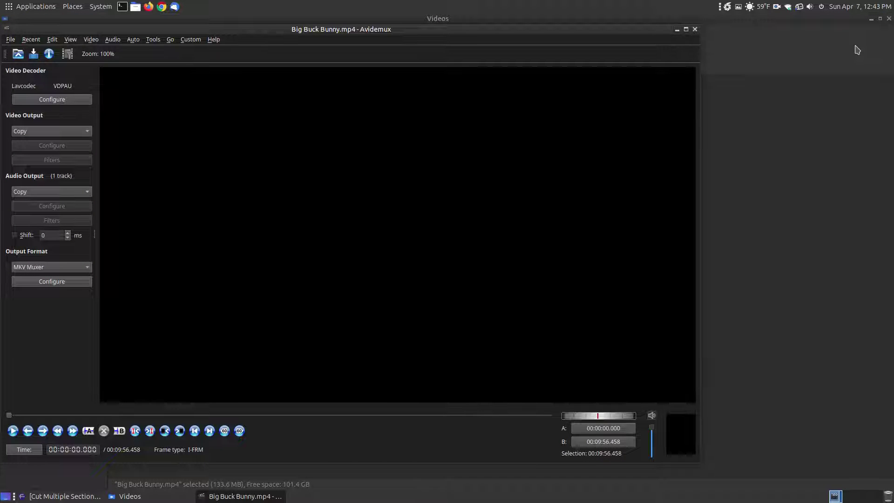
Minimize the file manager, reposition Avidemux, and scrub the video to around 00:02:26
{"action": "left_click", "coordinate": [872, 20]}
{"action": "left_click_drag", "start_coordinate": [291, 34], "coordinate": [357, 44]}
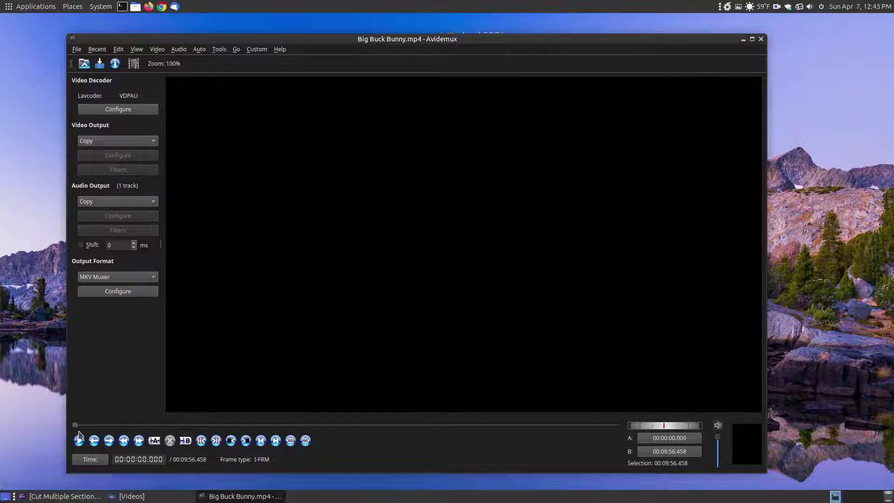
{"action": "left_click_drag", "start_coordinate": [75, 424], "coordinate": [210, 432]}
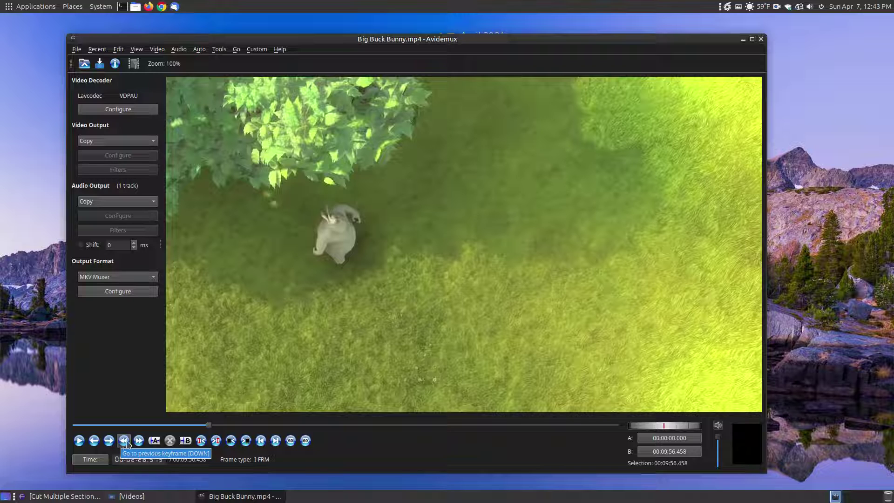
Step to the keyframe at 00:02:31.375 and set marker A there
{"action": "left_click", "coordinate": [211, 425]}
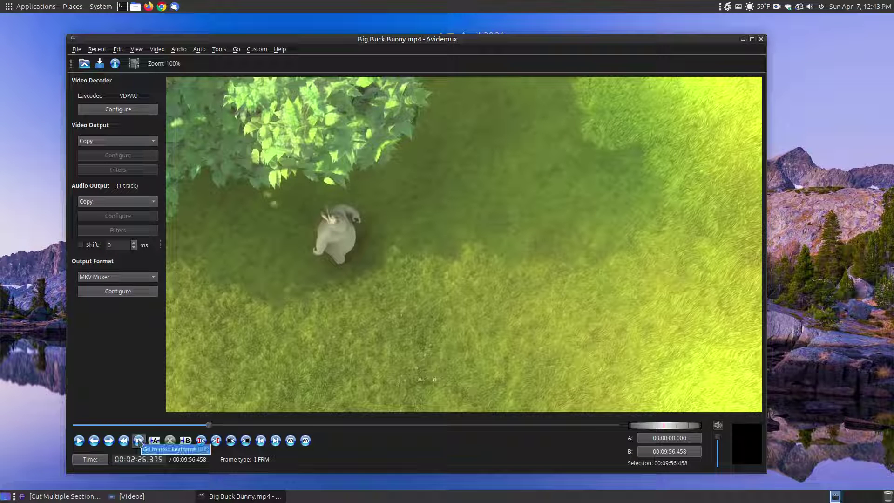
{"action": "left_click", "coordinate": [139, 440]}
{"action": "left_click", "coordinate": [138, 440]}
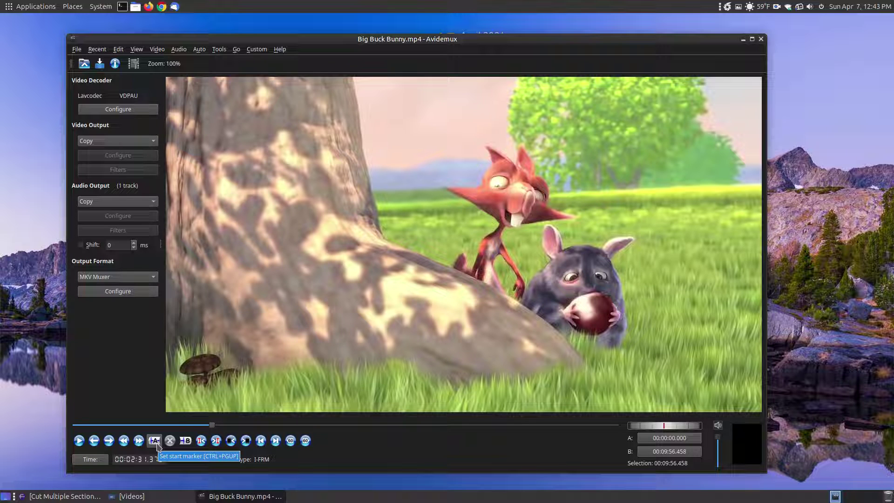
{"action": "left_click", "coordinate": [157, 444]}
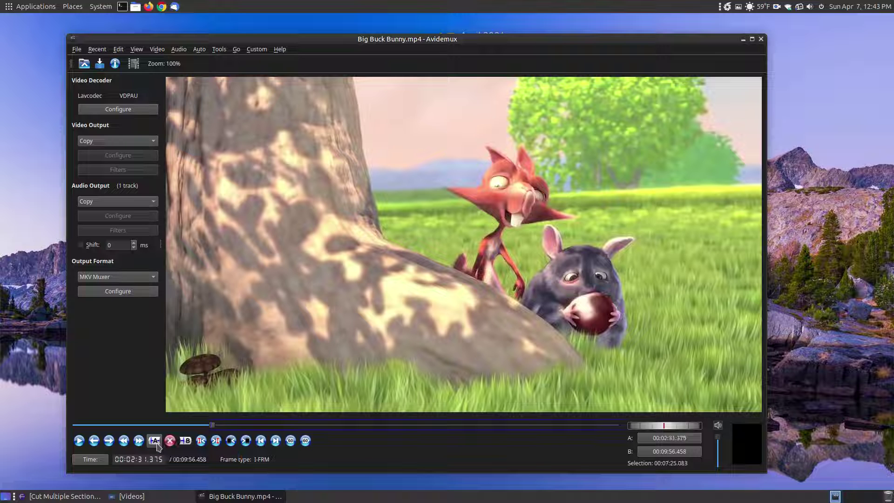
Advance seven keyframes to 00:02:52.041 and set marker B there
{"action": "left_click", "coordinate": [142, 443]}
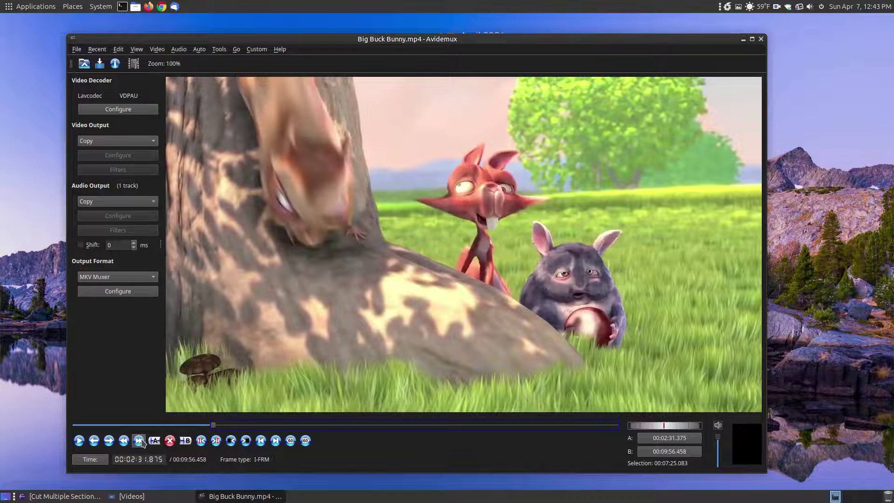
{"action": "left_click", "coordinate": [142, 442]}
{"action": "left_click", "coordinate": [141, 442]}
{"action": "left_click", "coordinate": [142, 442]}
{"action": "left_click", "coordinate": [142, 443]}
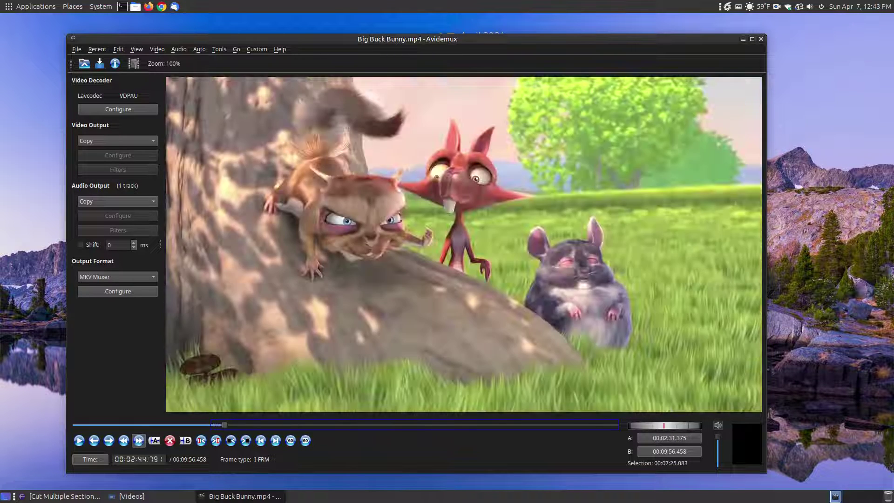
{"action": "left_click", "coordinate": [142, 443]}
{"action": "left_click", "coordinate": [141, 443]}
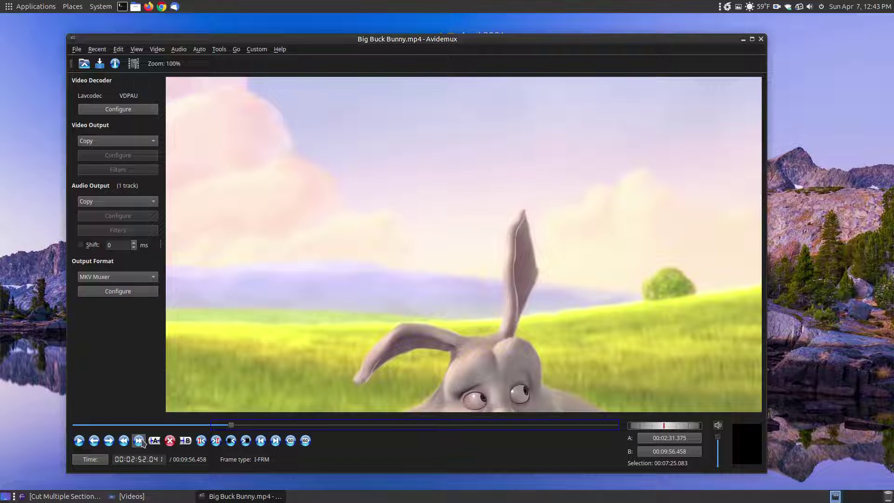
{"action": "left_click", "coordinate": [186, 441]}
{"action": "left_click_drag", "start_coordinate": [232, 425], "coordinate": [257, 425]}
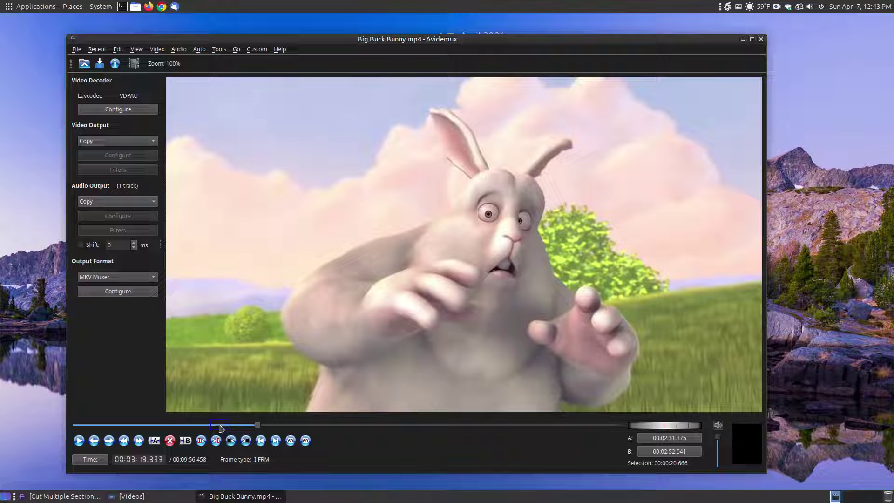
Delete the 00:02:31.375–00:02:52.041 selection, shortening the video to 00:09:35.791
{"action": "left_click", "coordinate": [118, 49]}
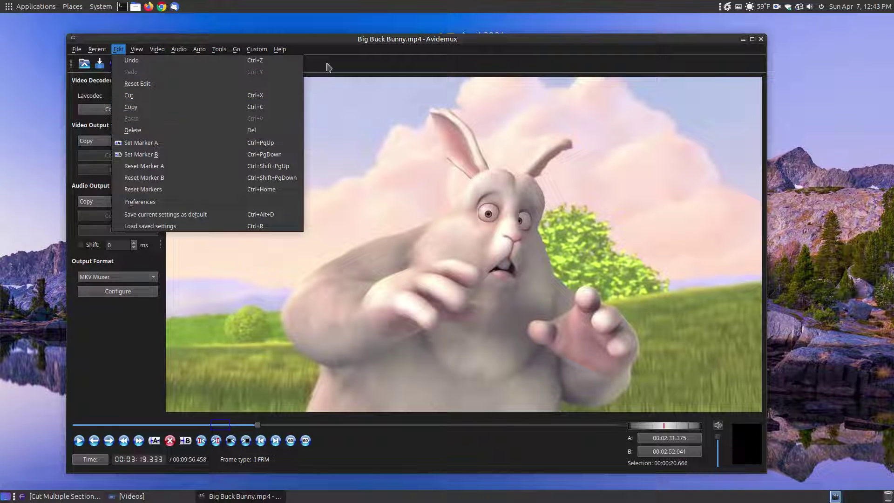
{"action": "left_click", "coordinate": [341, 50]}
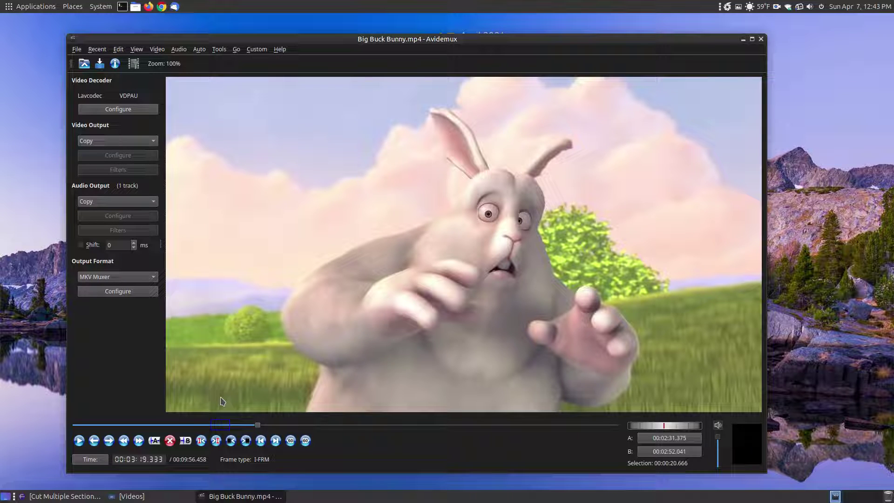
{"action": "key", "text": "Delete"}
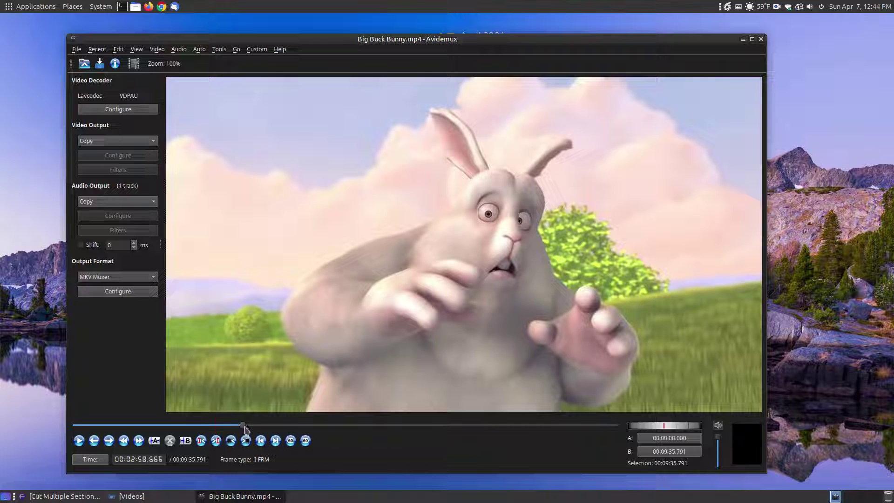
Jump to about 4:29, step to keyframe 00:04:34.041, and set marker A
{"action": "left_click_drag", "start_coordinate": [244, 428], "coordinate": [329, 427]}
{"action": "left_click", "coordinate": [139, 440]}
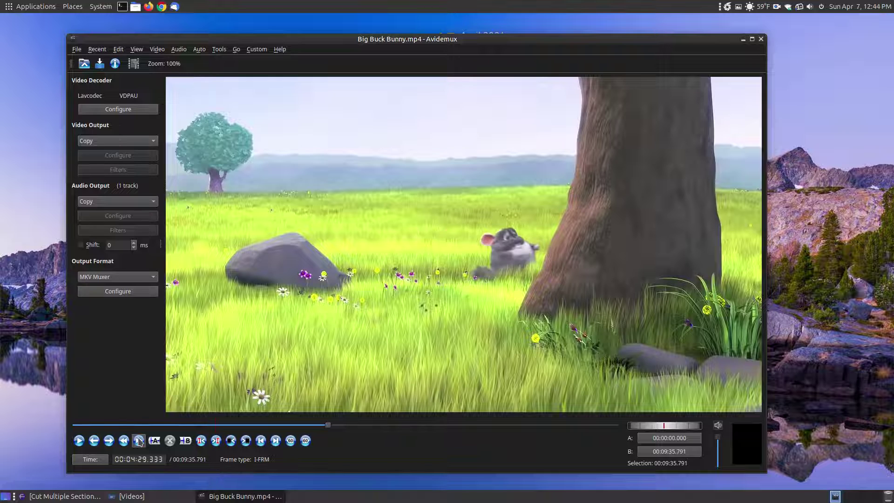
{"action": "left_click", "coordinate": [139, 440]}
{"action": "left_click", "coordinate": [138, 440]}
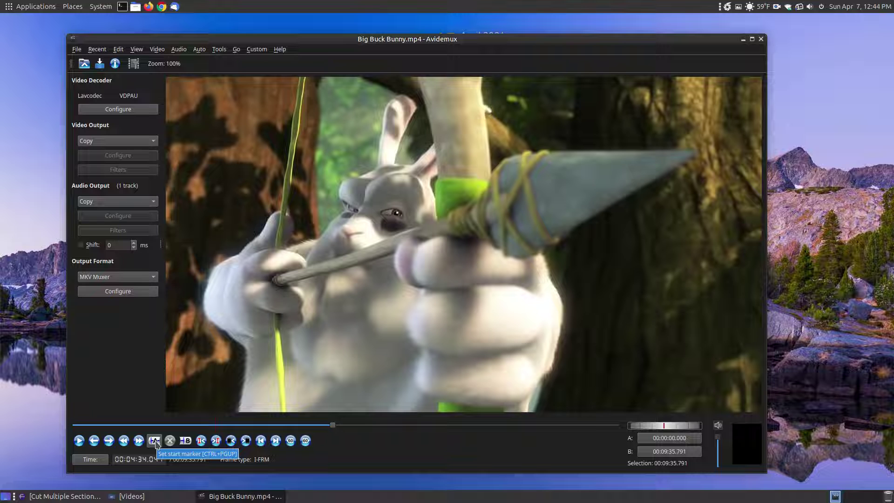
{"action": "left_click", "coordinate": [154, 441]}
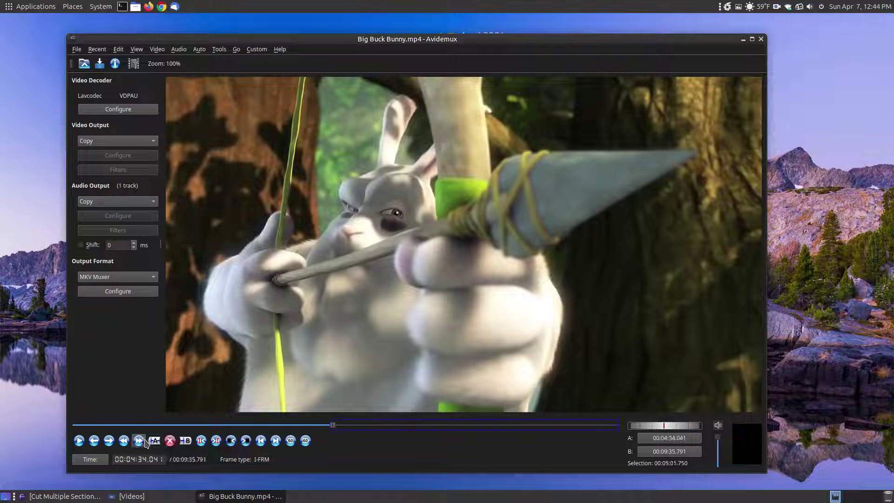
Set marker B at 00:04:49.541 and delete the selection through the Edit menu
{"action": "left_click", "coordinate": [139, 441]}
{"action": "left_click", "coordinate": [139, 440]}
{"action": "left_click", "coordinate": [139, 440]}
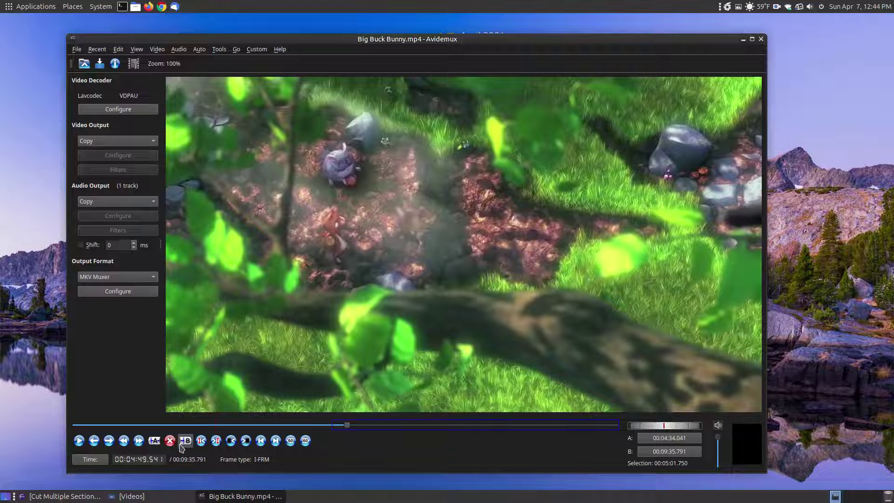
{"action": "left_click", "coordinate": [186, 440]}
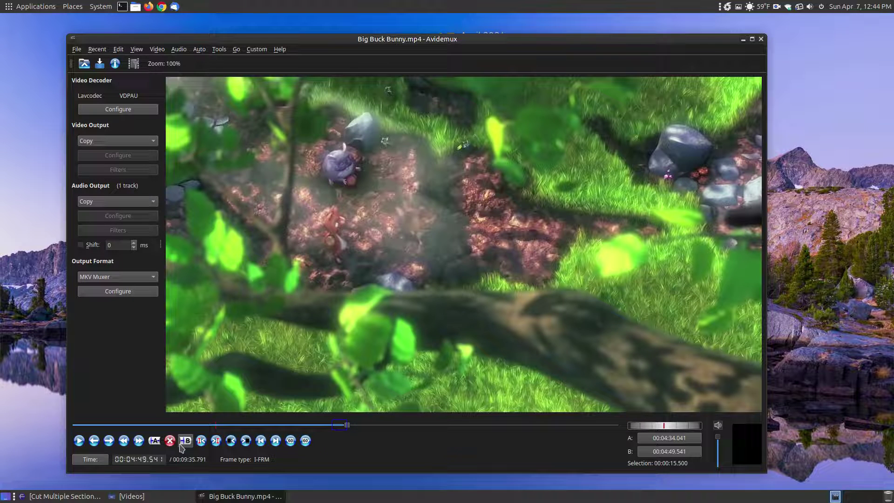
{"action": "left_click", "coordinate": [118, 51]}
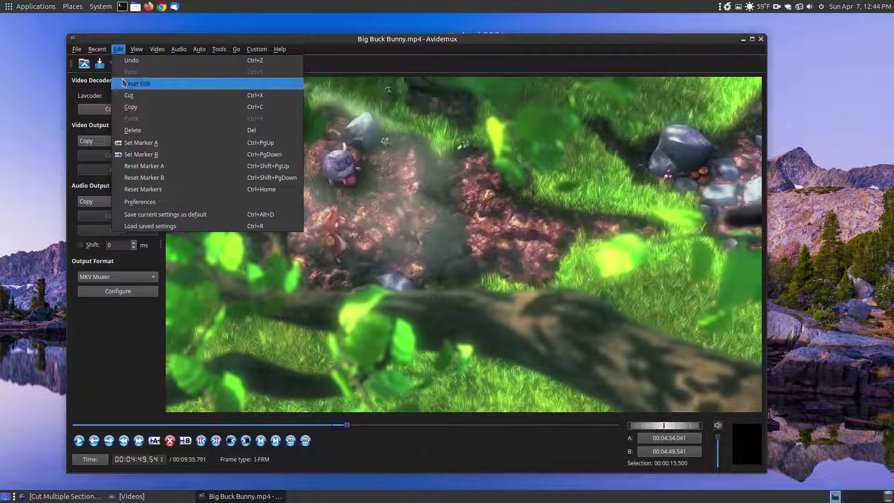
{"action": "left_click", "coordinate": [147, 129]}
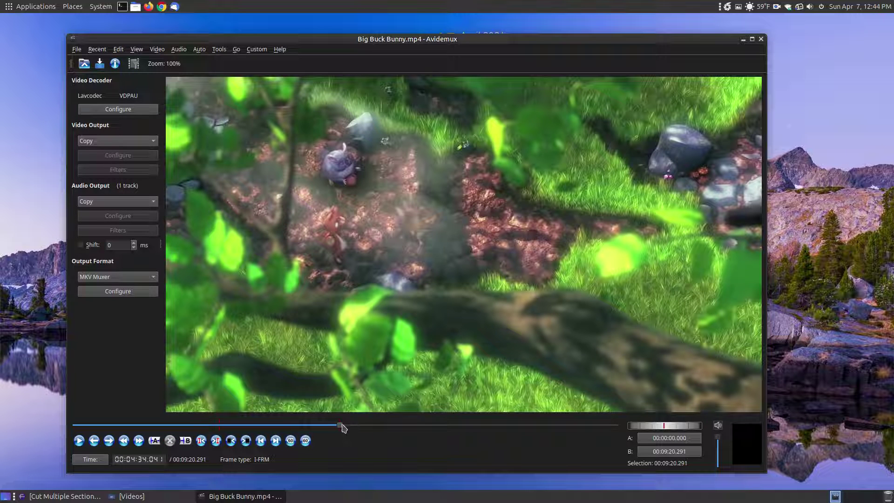
Mark from keyframe 00:06:11.958 to three keyframes later and delete that section
{"action": "left_click_drag", "start_coordinate": [342, 427], "coordinate": [434, 431]}
{"action": "left_click", "coordinate": [139, 440]}
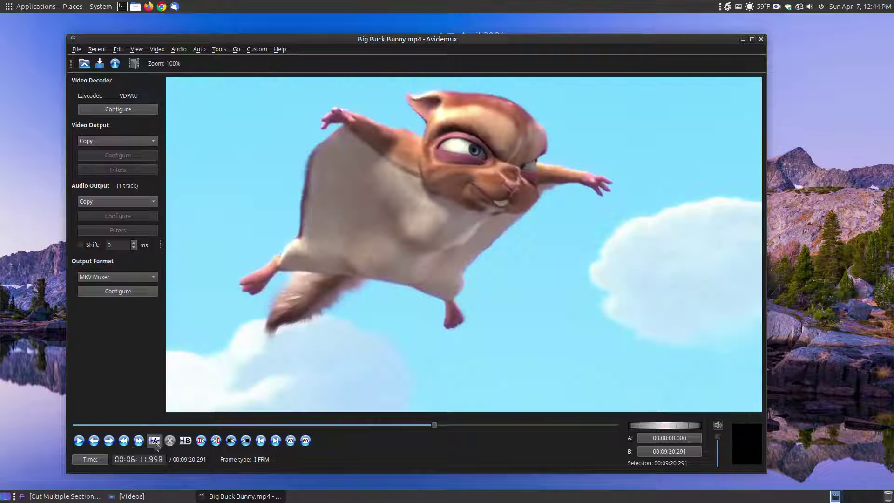
{"action": "left_click", "coordinate": [156, 442]}
{"action": "left_click", "coordinate": [138, 440]}
{"action": "left_click", "coordinate": [139, 441]}
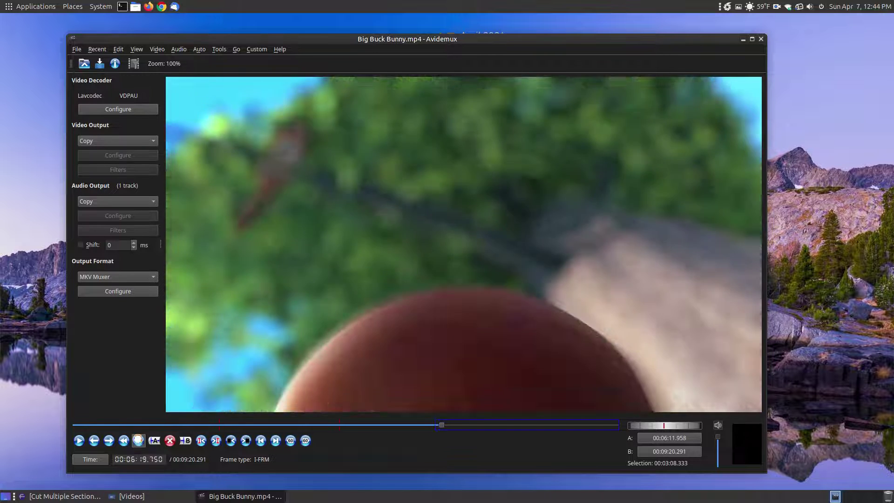
{"action": "left_click", "coordinate": [138, 440]}
{"action": "left_click", "coordinate": [189, 443]}
{"action": "key", "text": "Delete"}
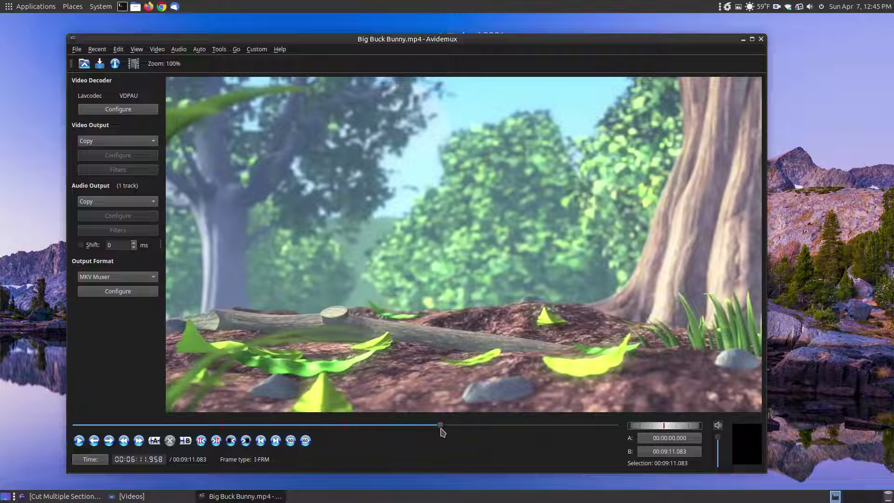
Mark 00:07:00.708 to 00:07:05.958 and delete it, leaving the video 00:09:05.833 long
{"action": "left_click", "coordinate": [484, 425]}
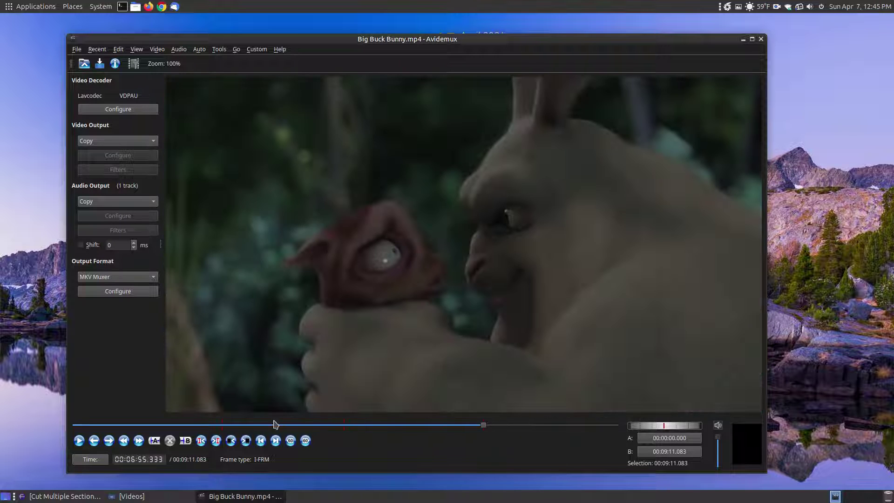
{"action": "left_click", "coordinate": [515, 425]}
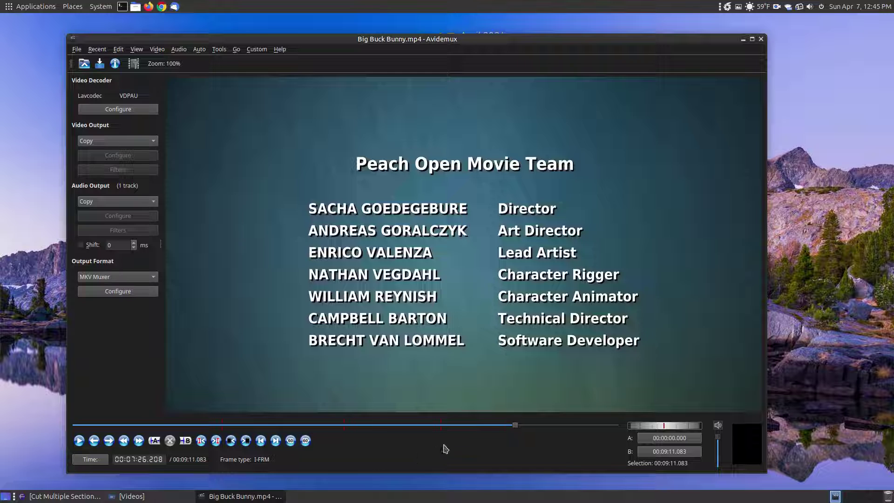
{"action": "left_click", "coordinate": [487, 425]}
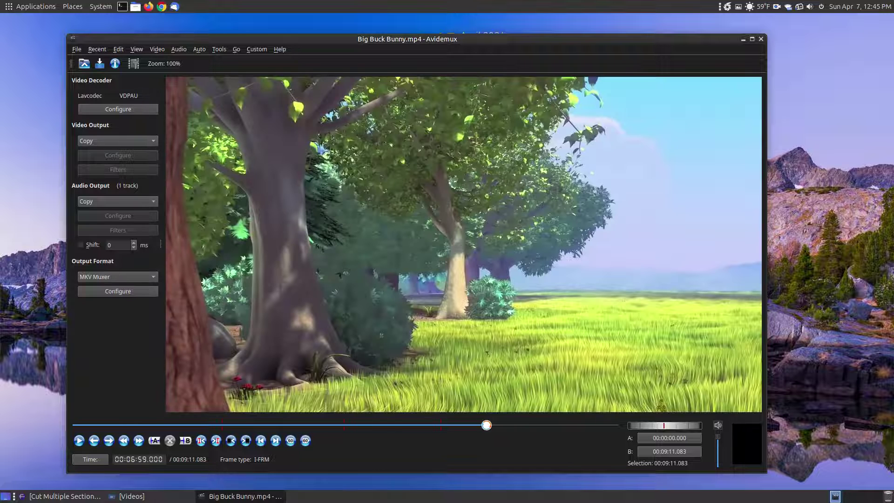
{"action": "left_click", "coordinate": [138, 441]}
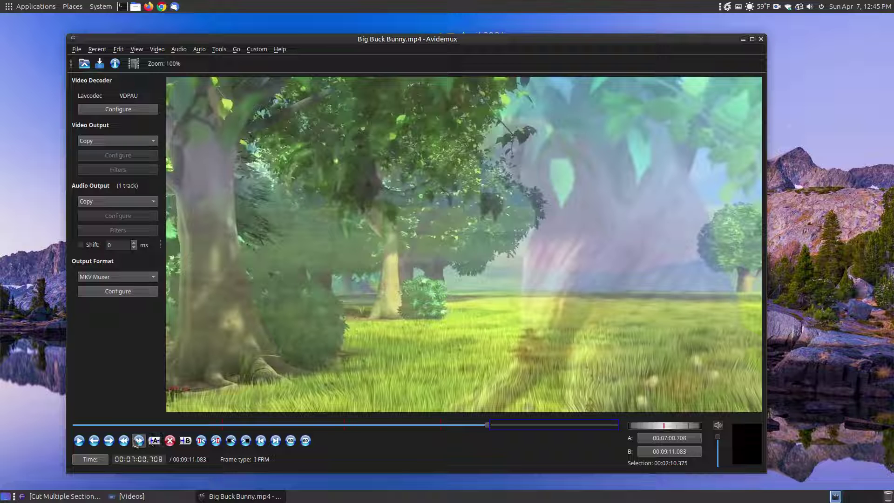
{"action": "left_click", "coordinate": [138, 441]}
{"action": "left_click", "coordinate": [139, 440]}
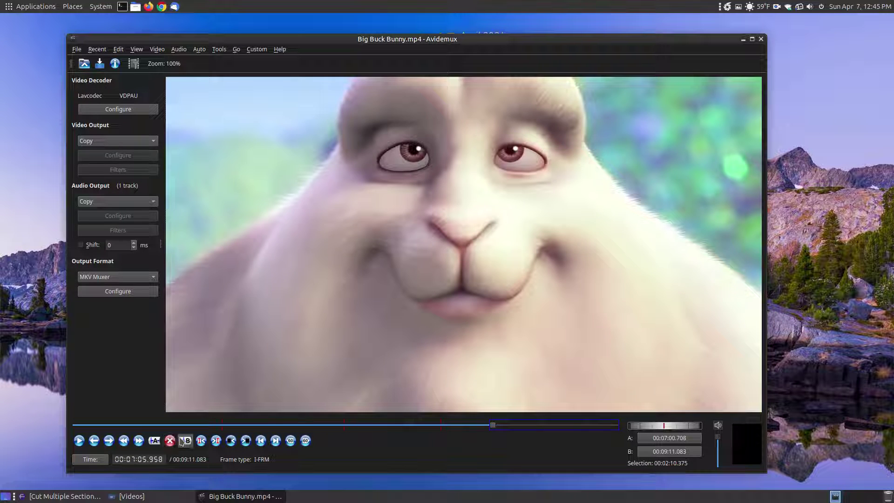
{"action": "left_click", "coordinate": [185, 440]}
{"action": "key", "text": "Delete"}
{"action": "left_click_drag", "start_coordinate": [494, 427], "coordinate": [551, 425]}
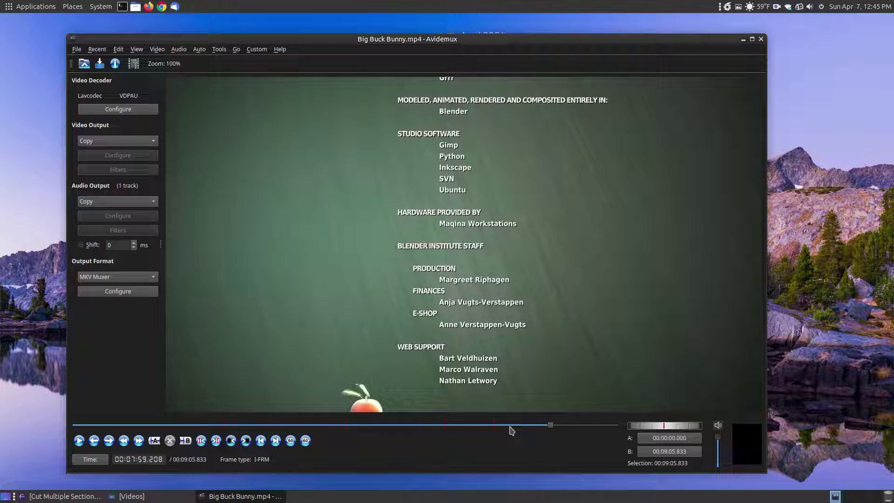
Save the edit as Big Buck Bunny-edit.mkv in the home Videos folder, then close Avidemux
{"action": "left_click", "coordinate": [75, 50]}
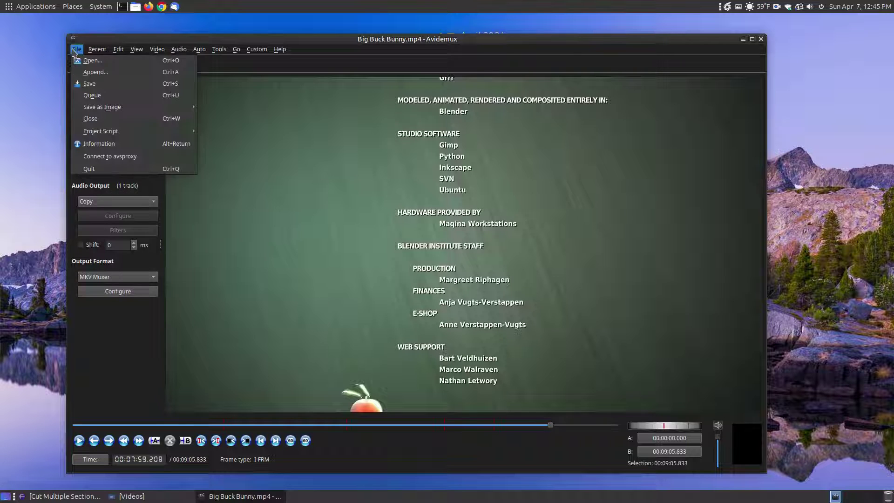
{"action": "left_click", "coordinate": [94, 85]}
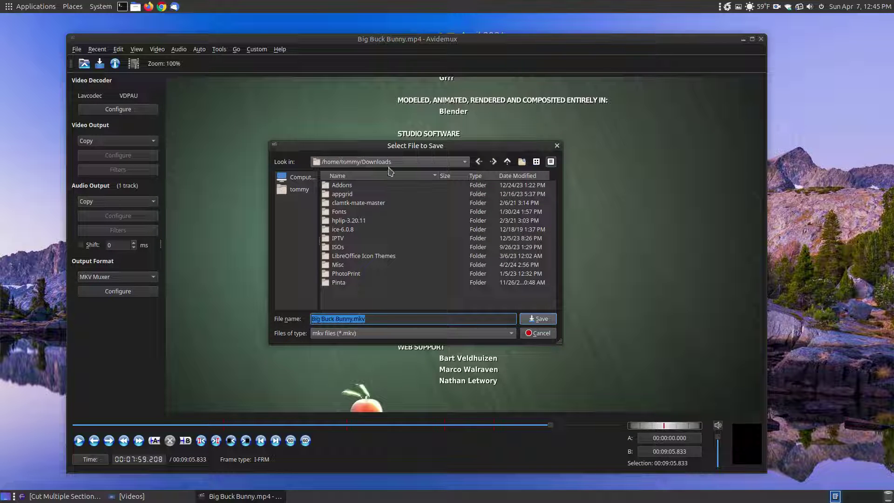
{"action": "left_click", "coordinate": [308, 190]}
{"action": "scroll", "coordinate": [378, 298], "scroll_direction": "down", "scroll_amount": 8}
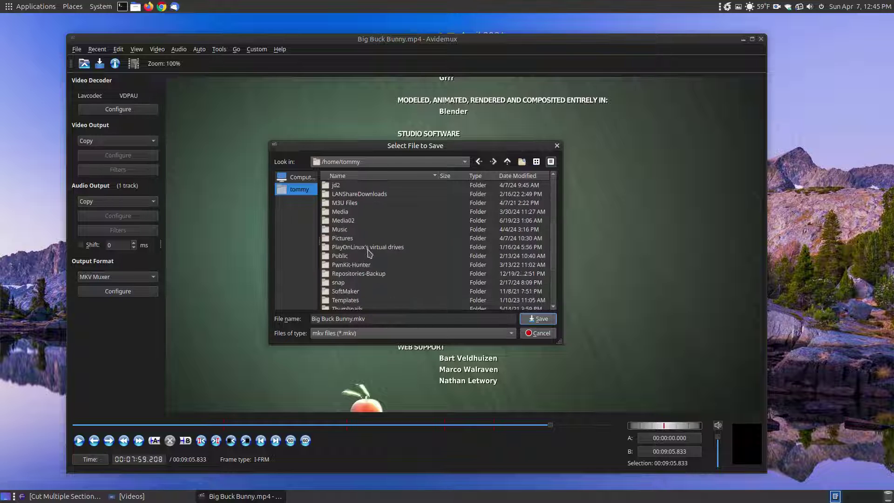
{"action": "double_click", "coordinate": [349, 264]}
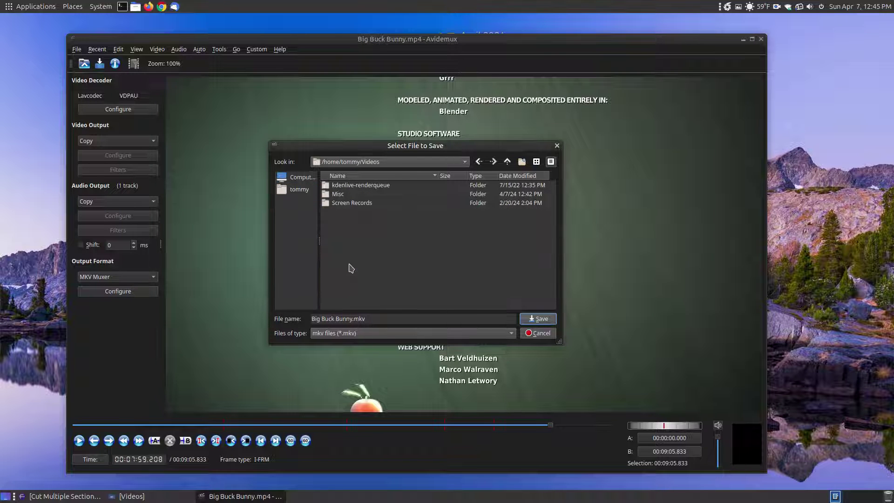
{"action": "left_click", "coordinate": [352, 320]}
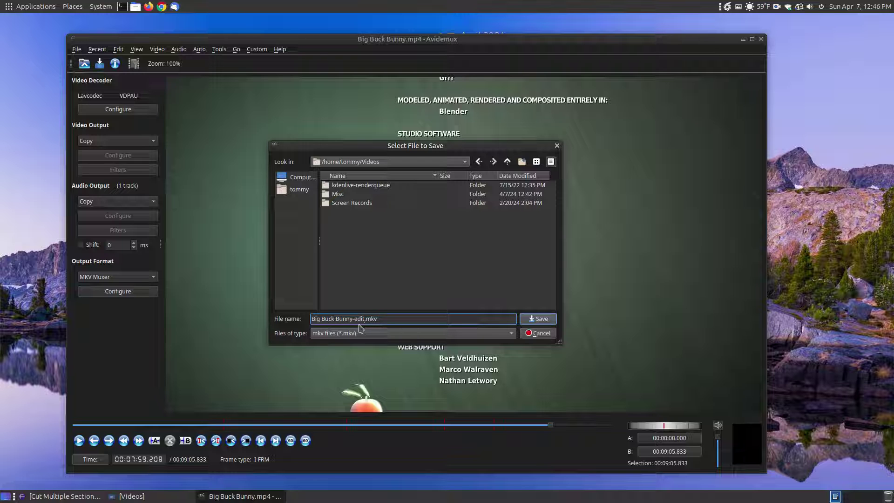
{"action": "left_click", "coordinate": [551, 321]}
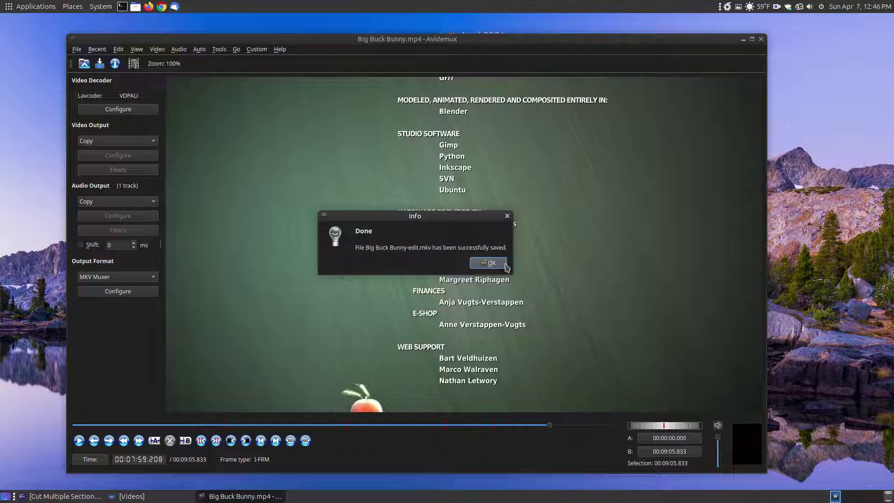
{"action": "left_click", "coordinate": [506, 265]}
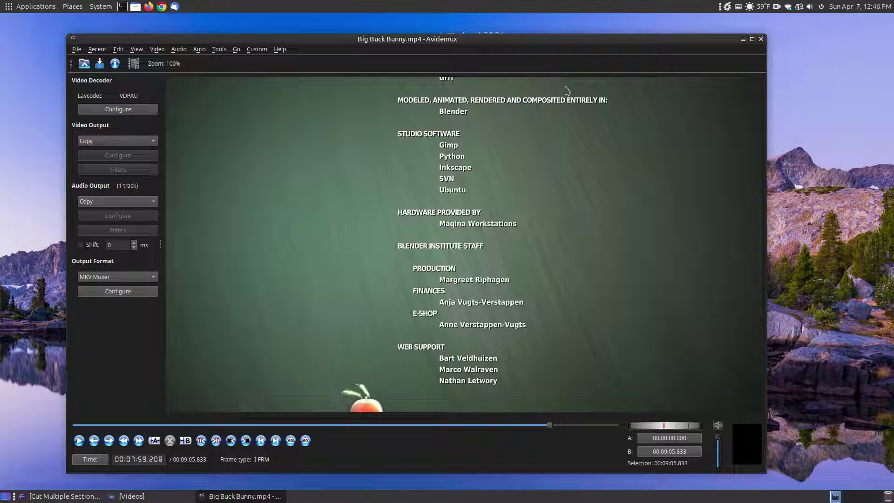
{"action": "left_click", "coordinate": [762, 40]}
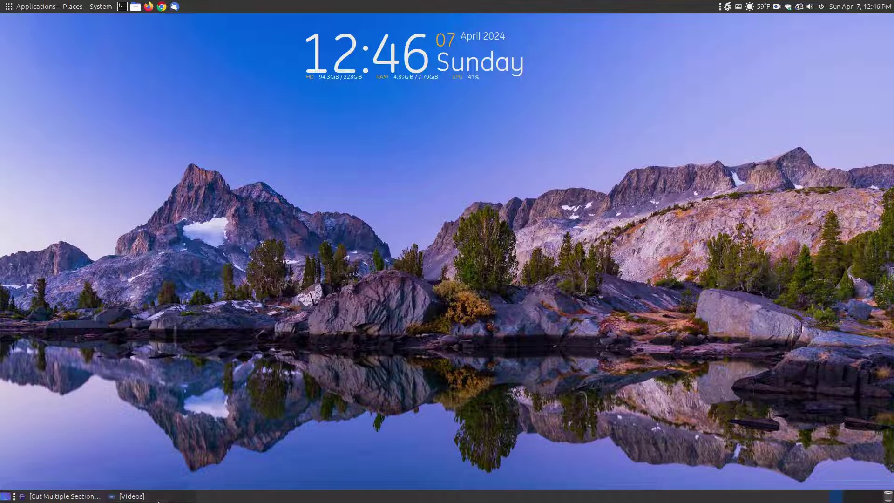
Restore Caja, close the player showing the original, and play Big Buck Bunny-edit.mkv
{"action": "left_click", "coordinate": [184, 496]}
{"action": "left_click", "coordinate": [452, 200]}
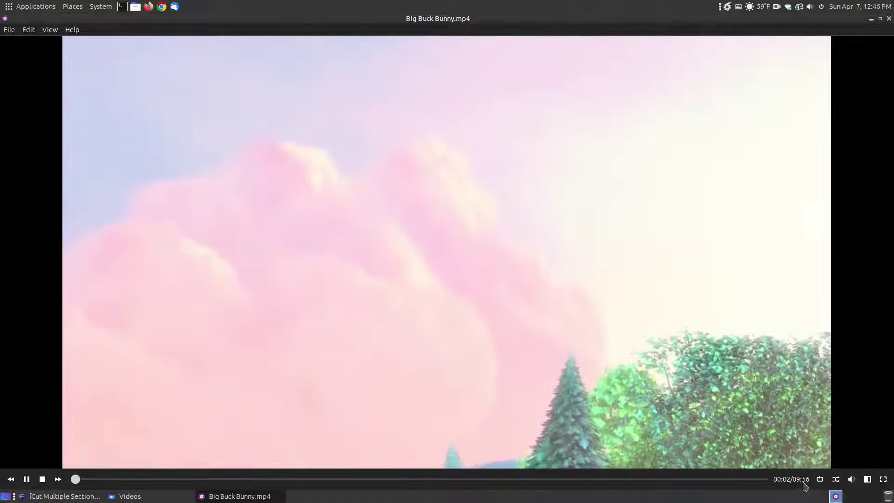
{"action": "left_click", "coordinate": [889, 18]}
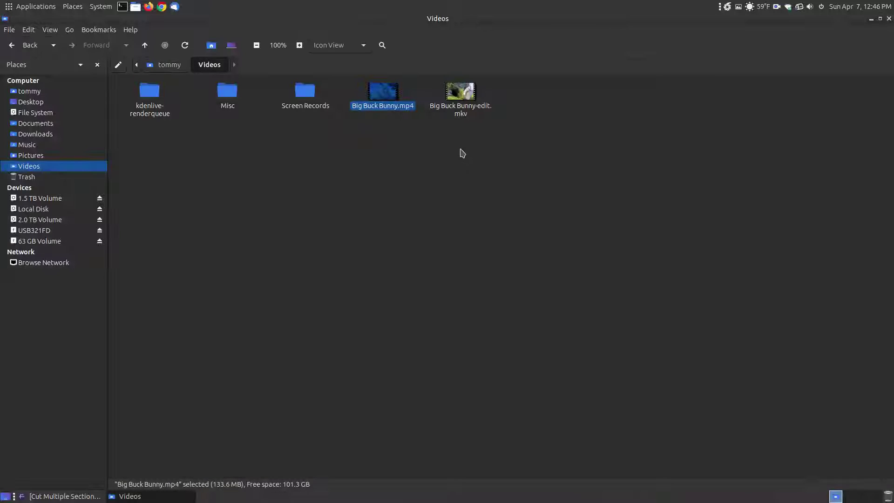
{"action": "double_click", "coordinate": [460, 95]}
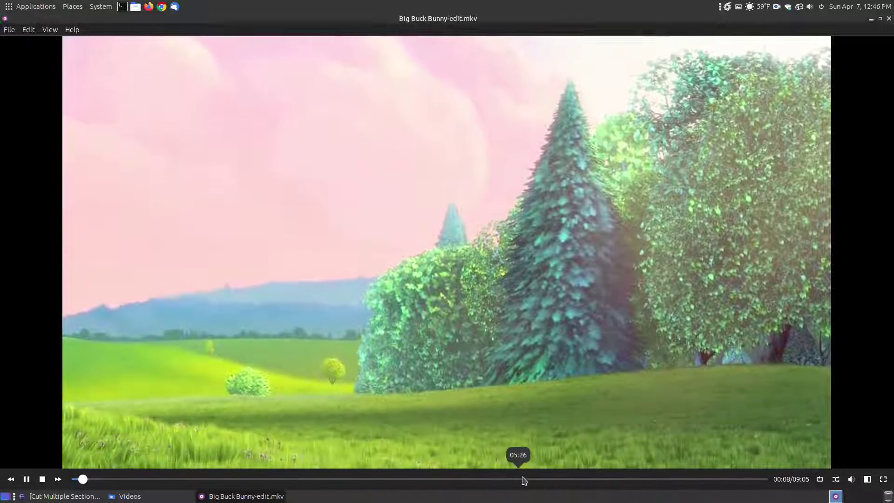
Close Celluloid and deselect the file in Caja's Videos folder
{"action": "left_click", "coordinate": [889, 18]}
{"action": "left_click", "coordinate": [487, 201]}
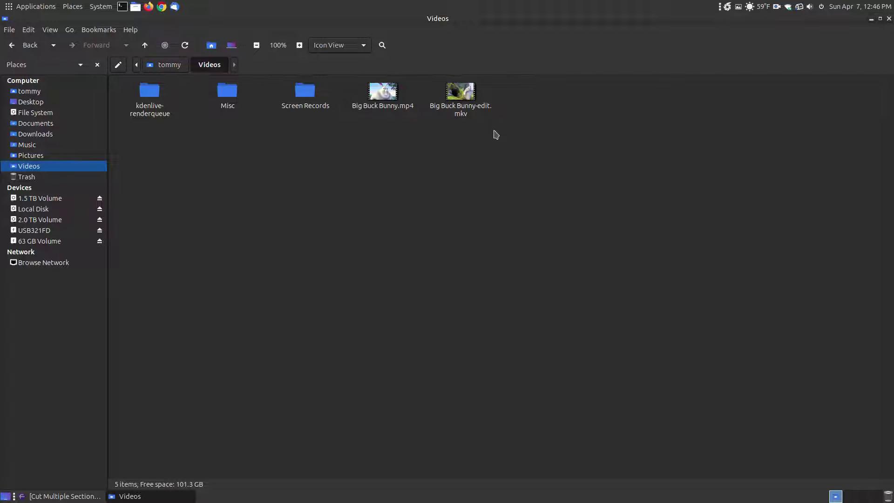
Read through the Avidemux Cut Multiple Sections tutorial, then minimize Firefox and the Videos folder
{"action": "left_click", "coordinate": [88, 498]}
{"action": "scroll", "coordinate": [623, 352], "scroll_direction": "down", "scroll_amount": 3}
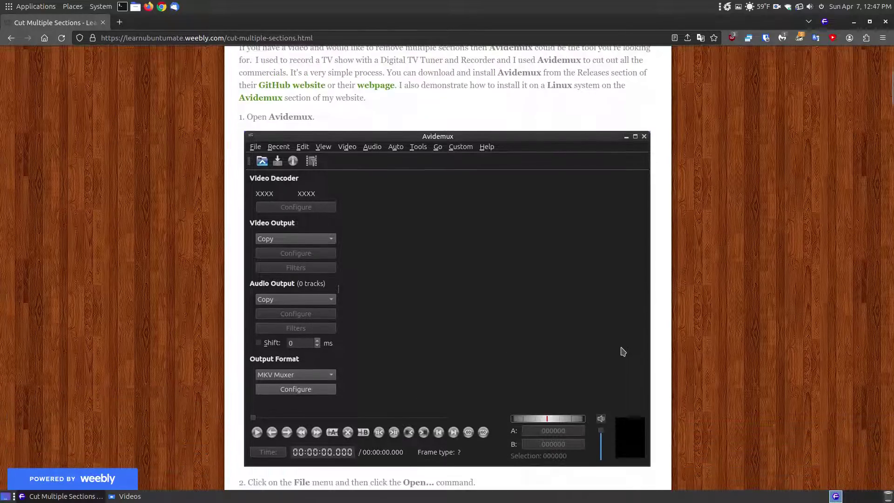
{"action": "scroll", "coordinate": [623, 352], "scroll_direction": "down", "scroll_amount": 10}
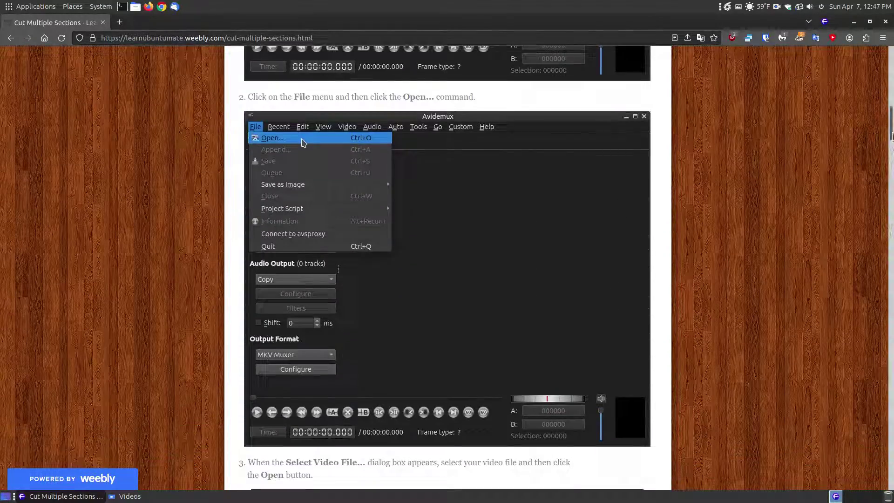
{"action": "left_click_drag", "start_coordinate": [890, 120], "coordinate": [890, 307]}
{"action": "scroll", "coordinate": [698, 335], "scroll_direction": "down", "scroll_amount": 20}
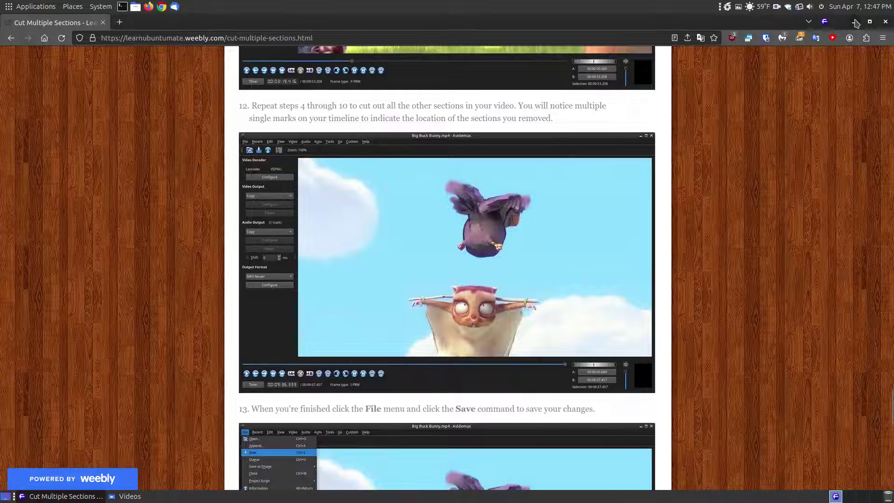
{"action": "left_click", "coordinate": [856, 22]}
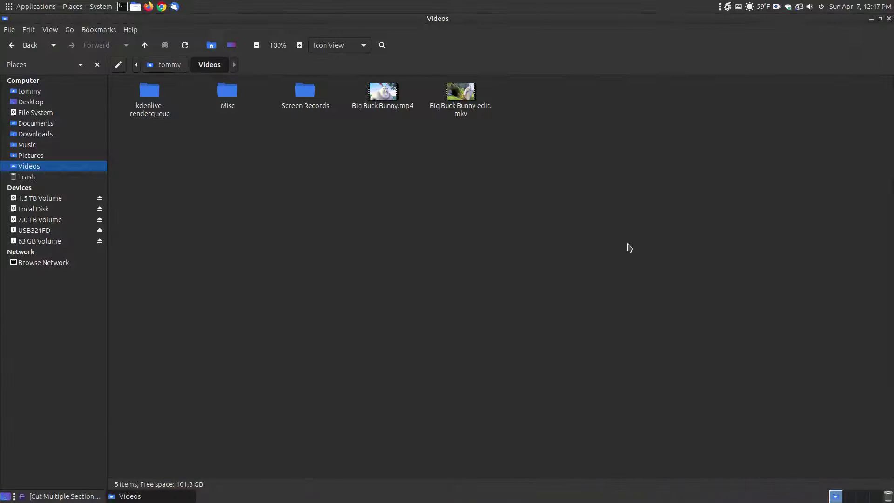
{"action": "left_click", "coordinate": [870, 20]}
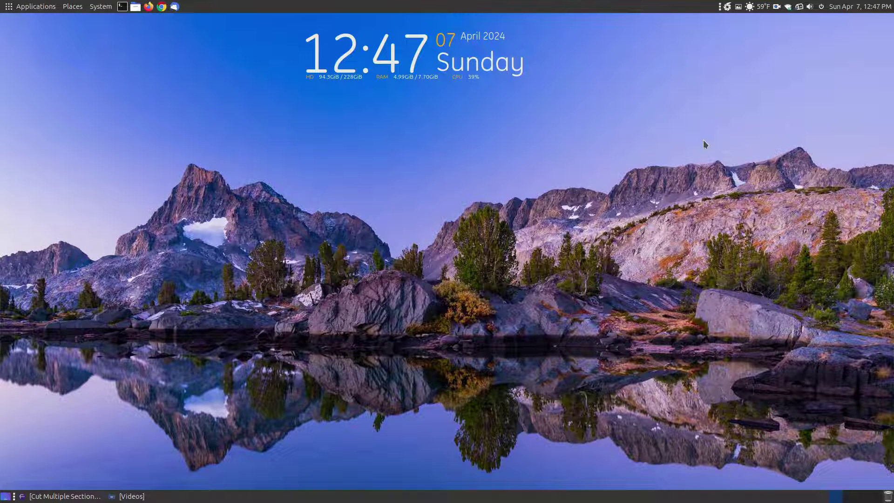